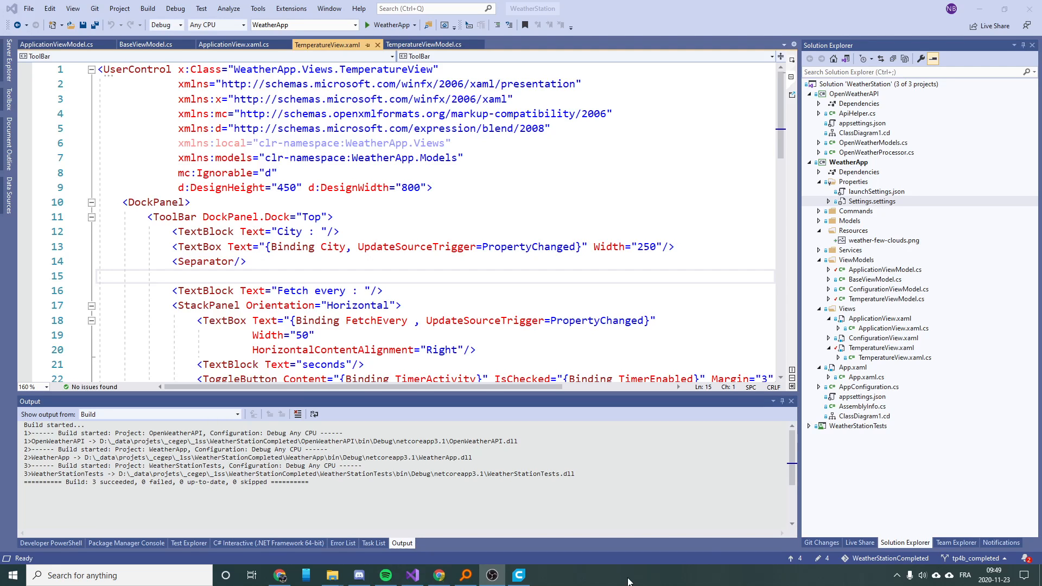
Open the WeatherApp build output folder bin\Debug\netcoreapp3.1 in File Explorer and locate the WeatherApp executable
{"action": "mouse_move", "coordinate": [331, 577]}
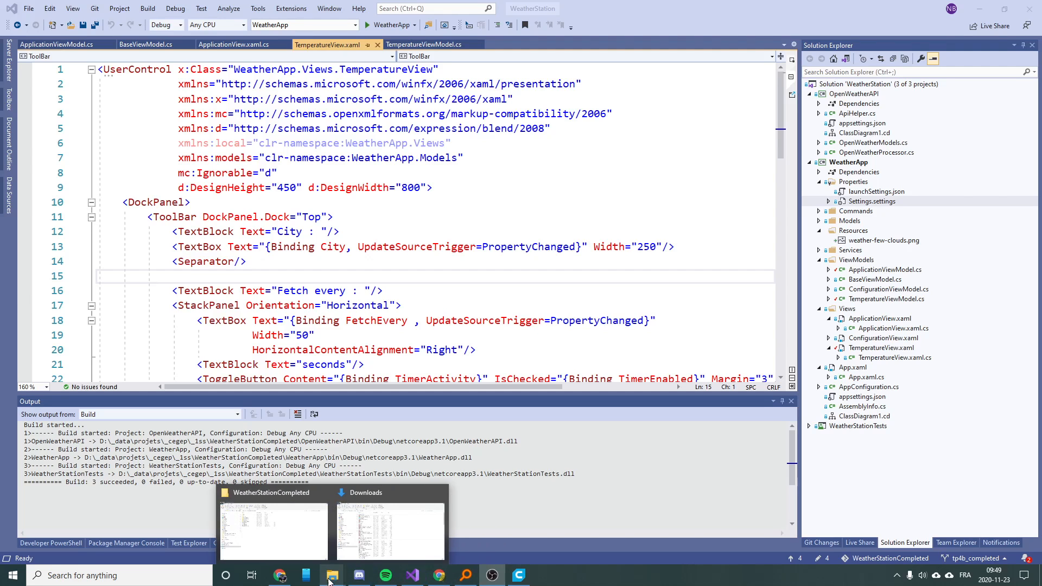
{"action": "left_click", "coordinate": [301, 543]}
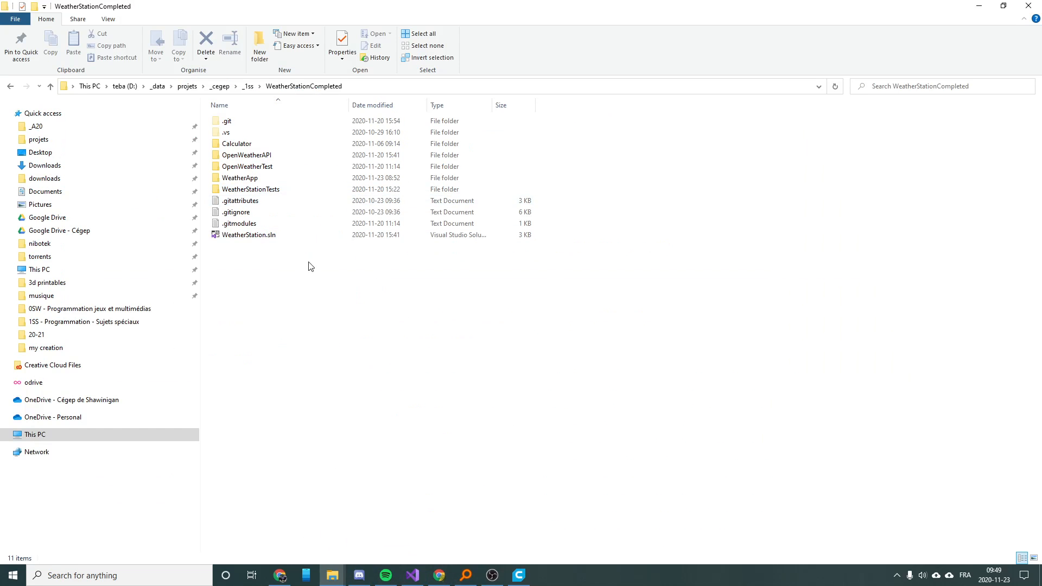
{"action": "double_click", "coordinate": [275, 180]}
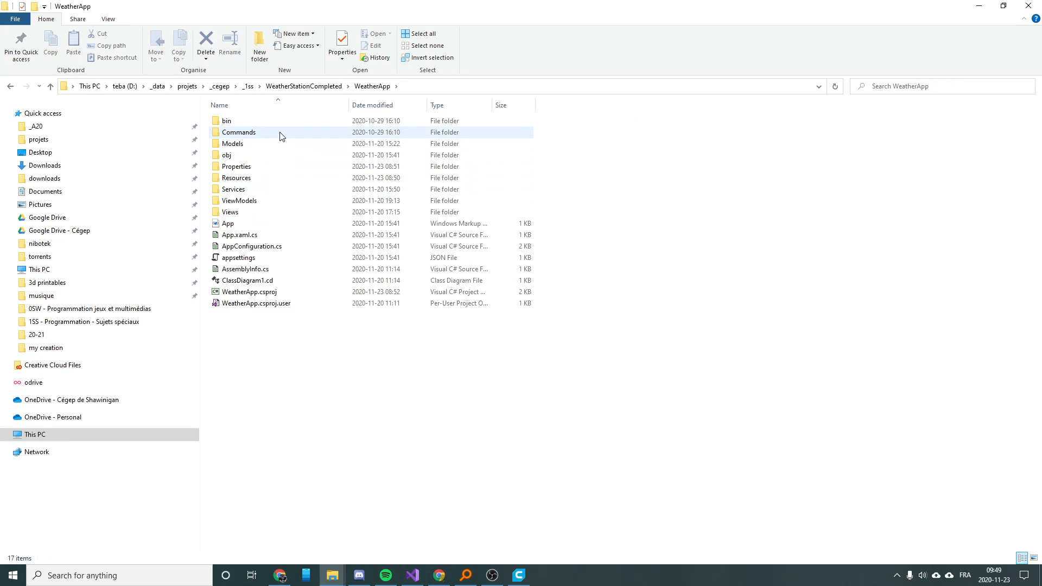
{"action": "double_click", "coordinate": [284, 121]}
{"action": "double_click", "coordinate": [286, 121]}
{"action": "double_click", "coordinate": [288, 122]}
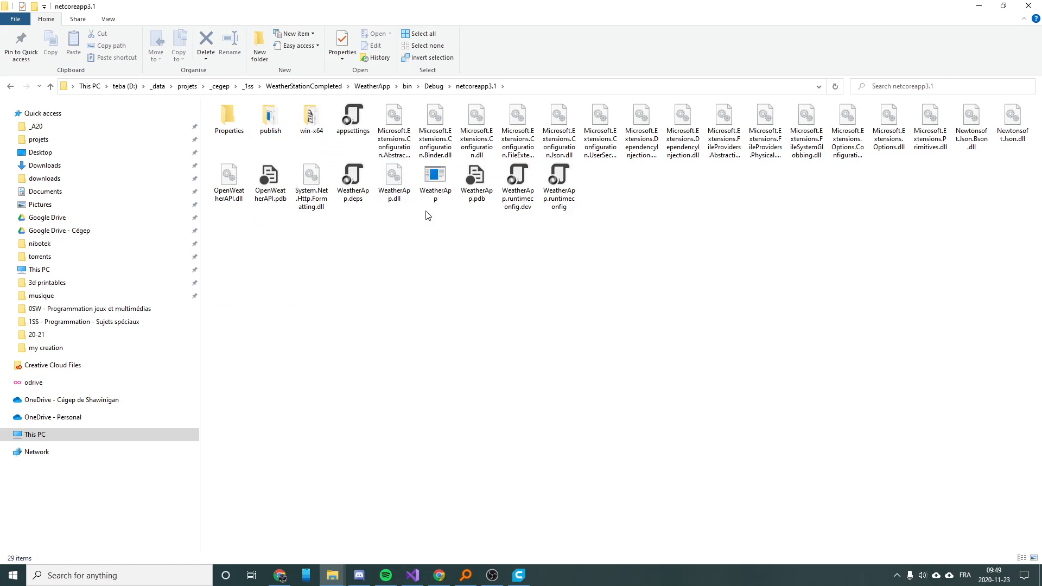
{"action": "left_click", "coordinate": [435, 195]}
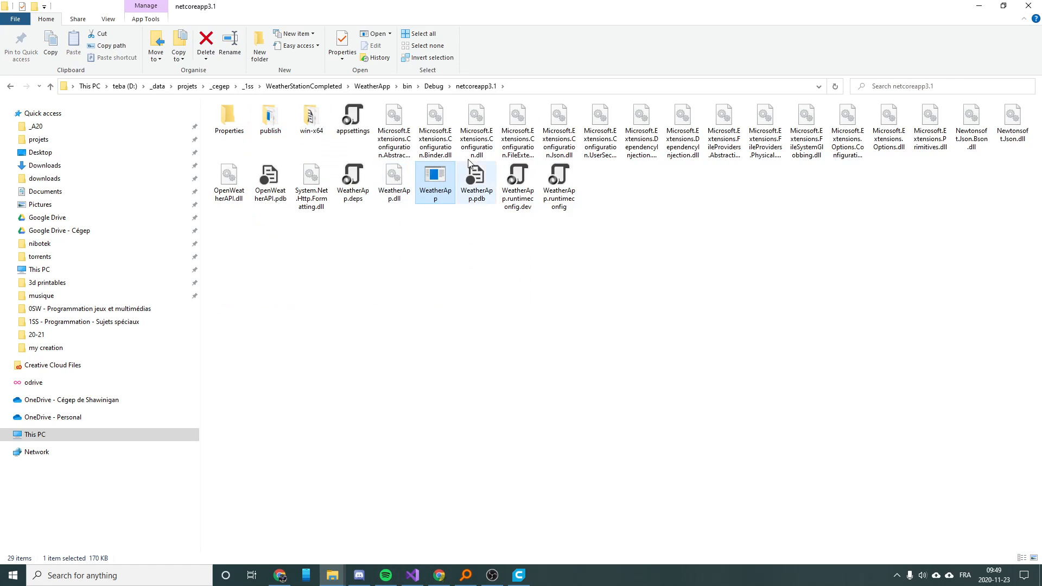
{"action": "left_click_drag", "start_coordinate": [448, 248], "coordinate": [451, 214]}
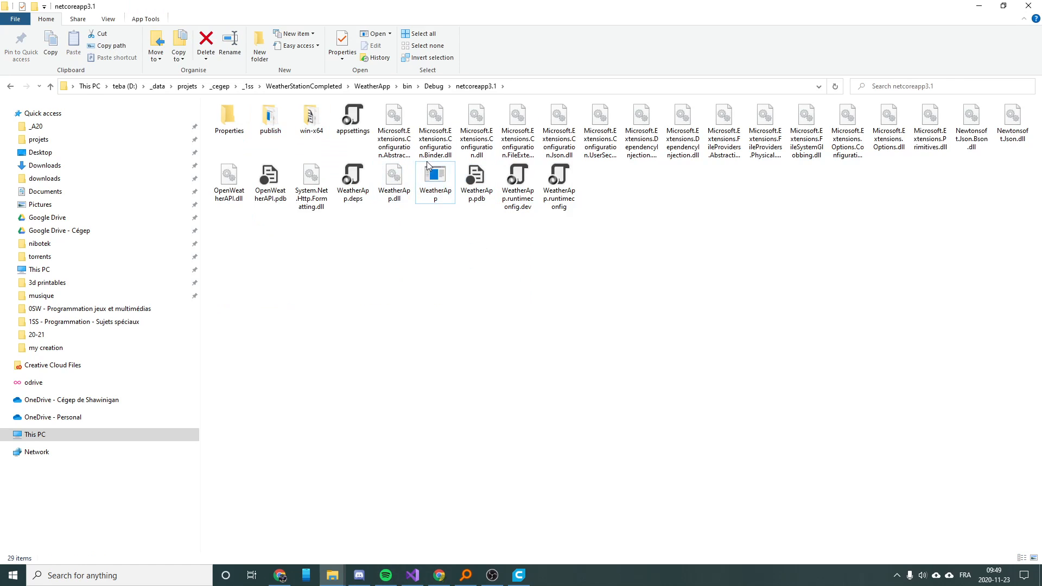
Turn on file name extensions to identify WeatherApp.exe, and turn them off again
{"action": "left_click", "coordinate": [108, 19]}
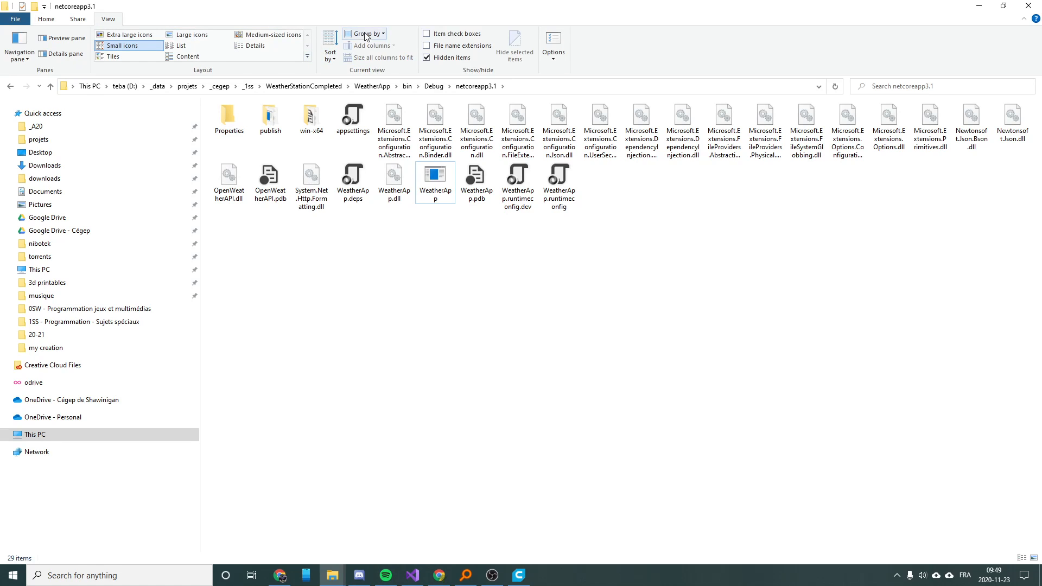
{"action": "left_click", "coordinate": [452, 45]}
{"action": "left_click", "coordinate": [439, 204]}
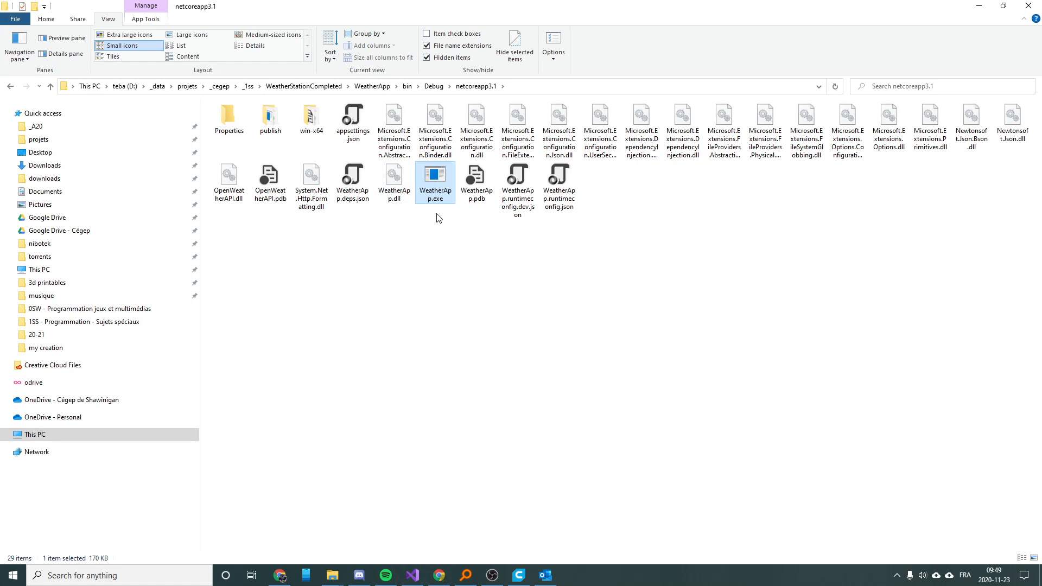
{"action": "left_click", "coordinate": [434, 49]}
{"action": "left_click", "coordinate": [420, 340]}
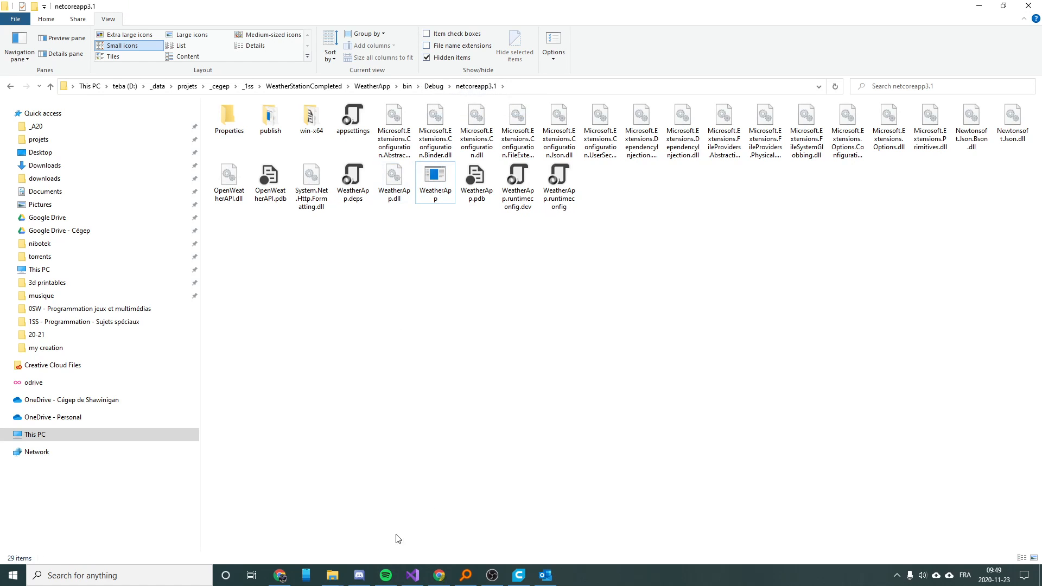
Switch to the Chrome window with the weather icon image search and open the Icons For Free page of the fog foggy weather icon
{"action": "left_click", "coordinate": [285, 579]}
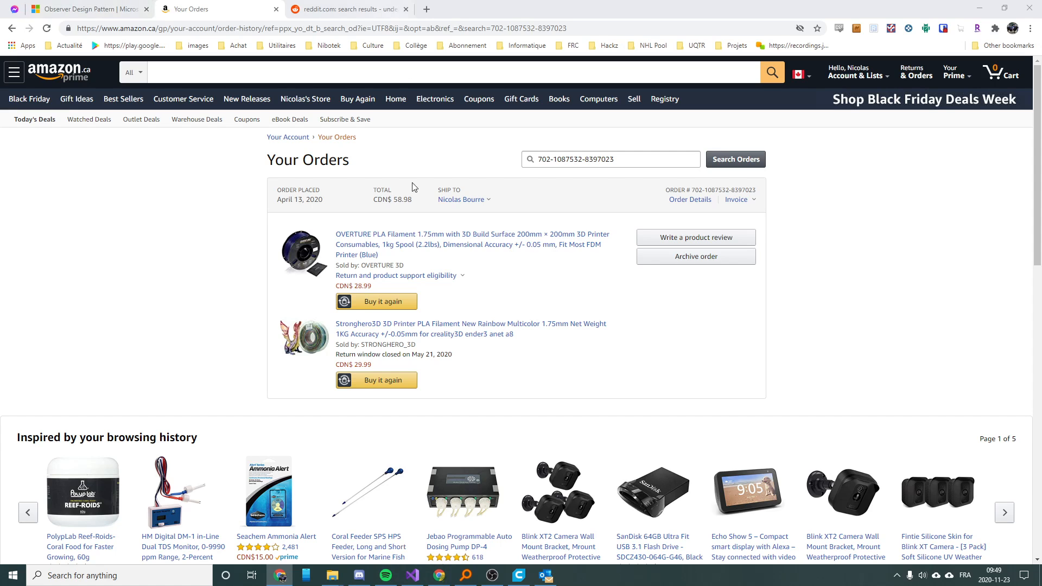
{"action": "left_click", "coordinate": [440, 576]}
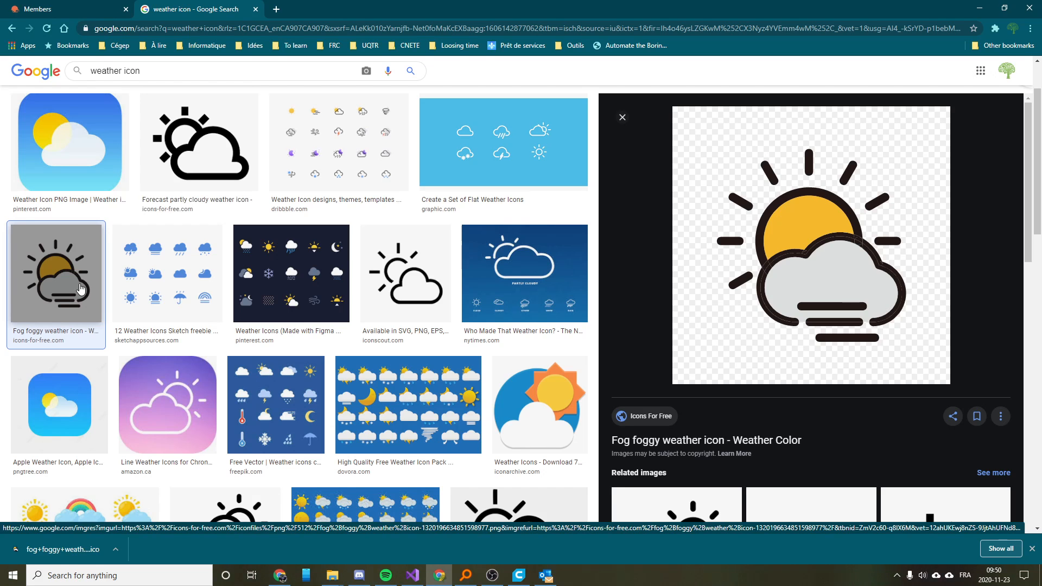
{"action": "left_click", "coordinate": [667, 443]}
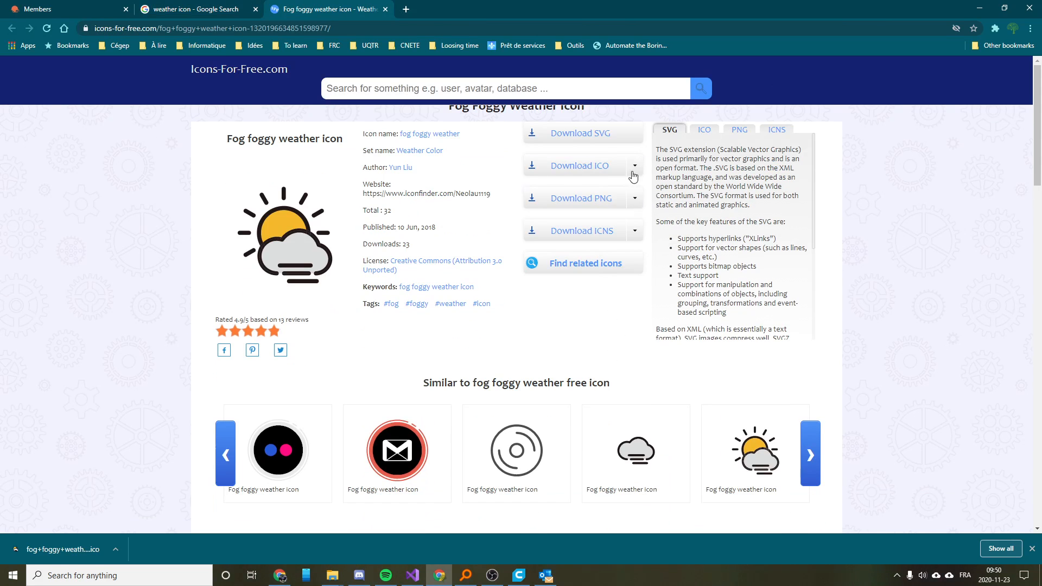
Download the fog foggy weather icon as a 128x128 ICO file
{"action": "left_click", "coordinate": [635, 170]}
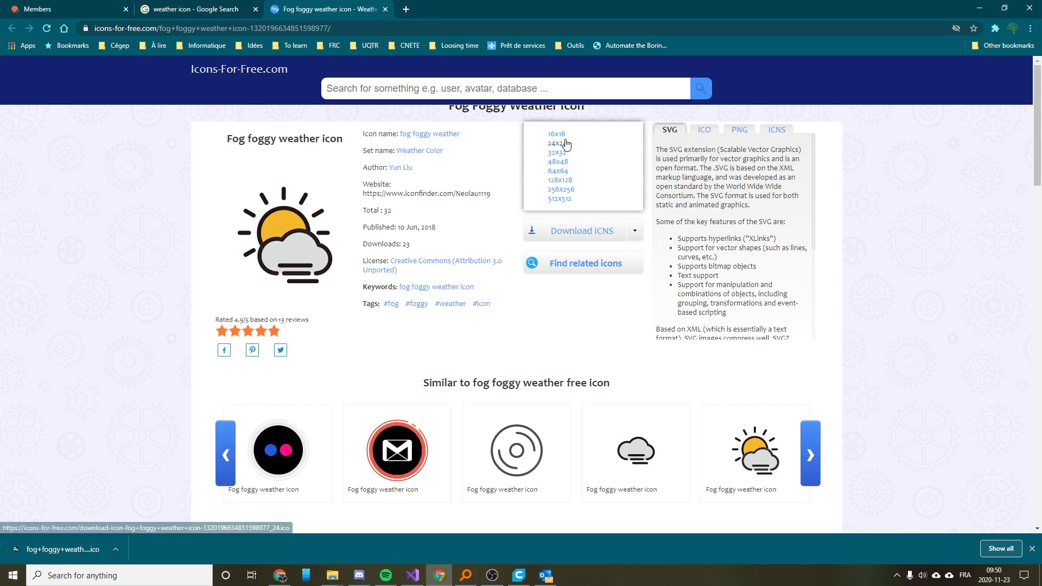
{"action": "left_click", "coordinate": [492, 212]}
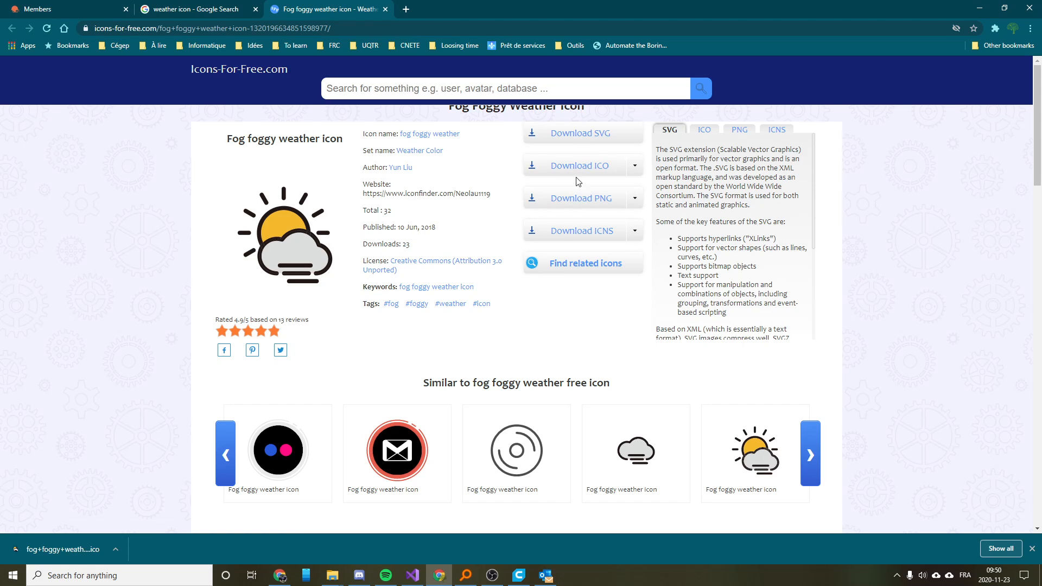
{"action": "left_click", "coordinate": [636, 167]}
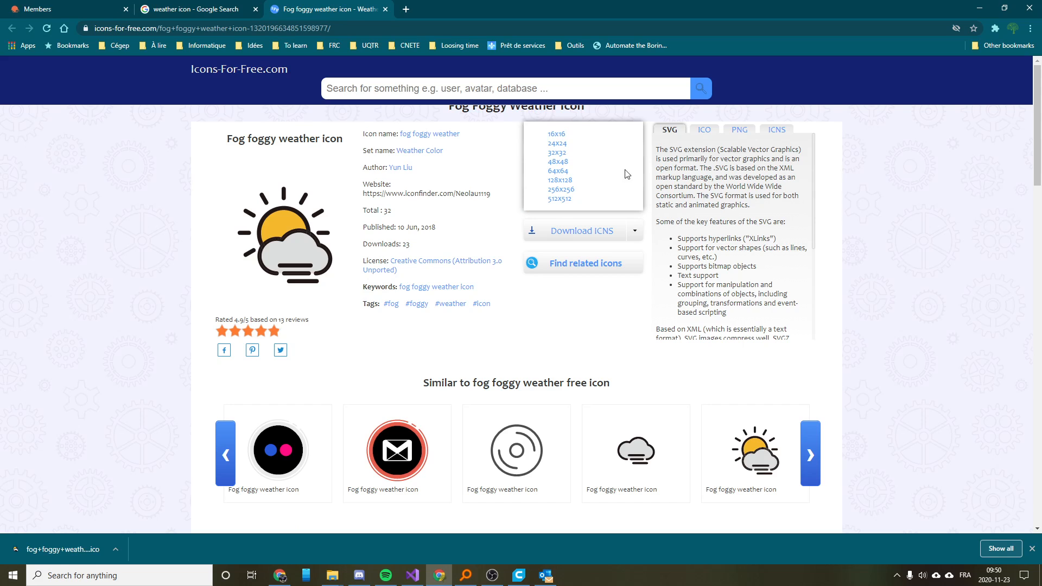
{"action": "left_click", "coordinate": [558, 155]}
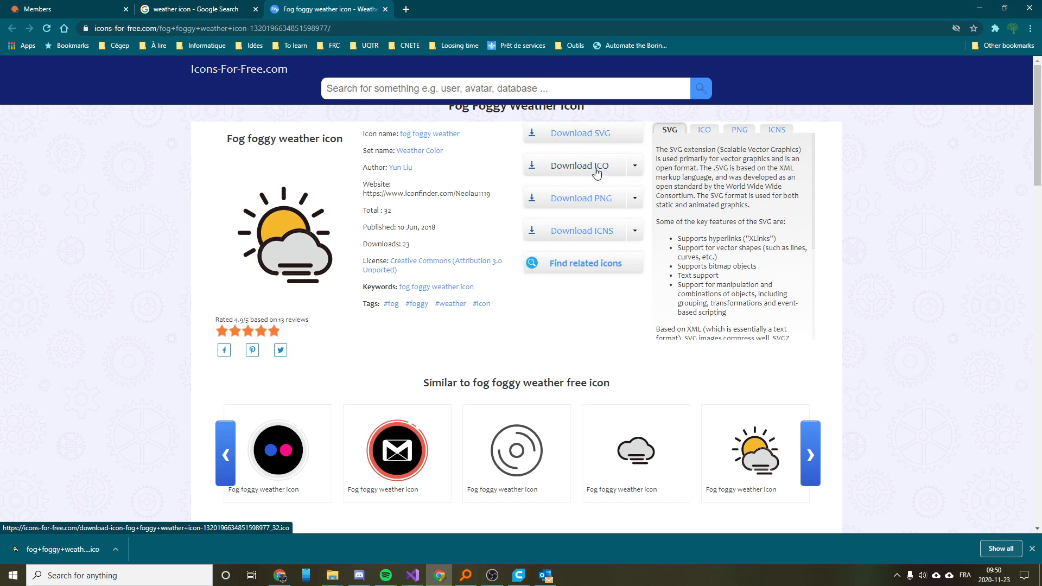
{"action": "left_click", "coordinate": [635, 168]}
{"action": "left_click", "coordinate": [562, 172]}
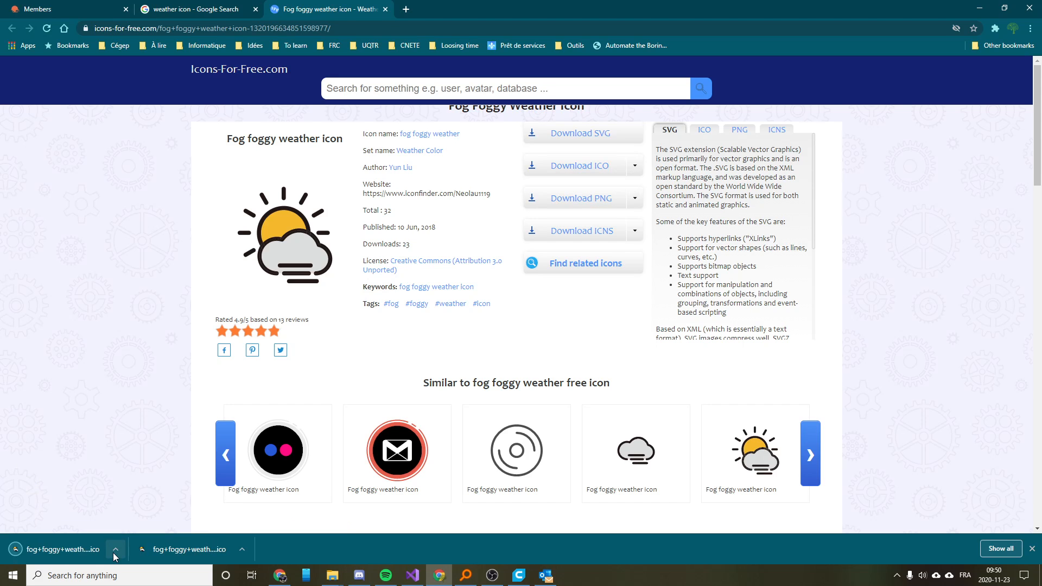
Show the downloaded icon in its folder, copy its full file path and close the folder window
{"action": "left_click", "coordinate": [114, 551]}
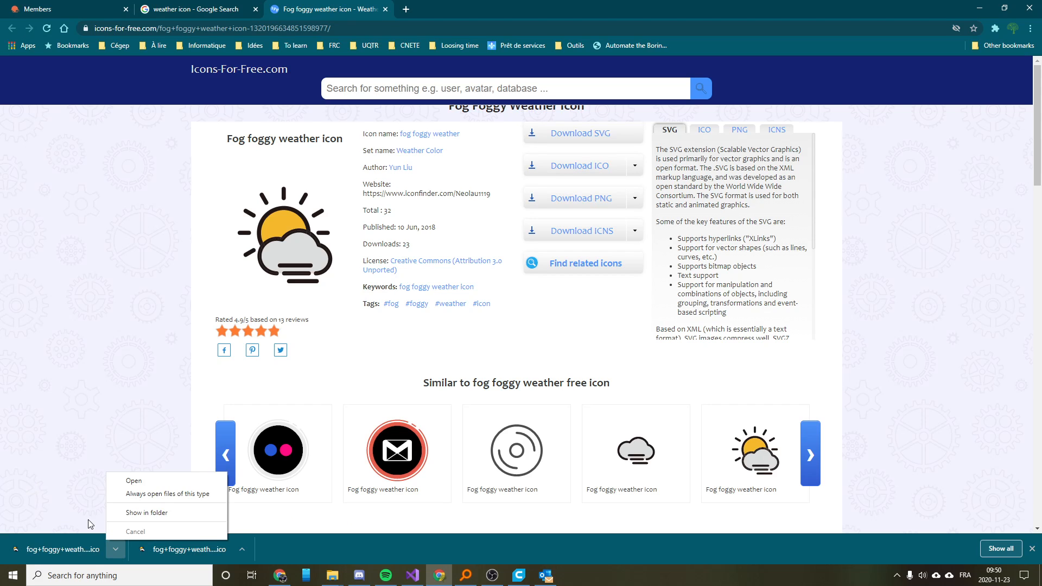
{"action": "left_click", "coordinate": [130, 514]}
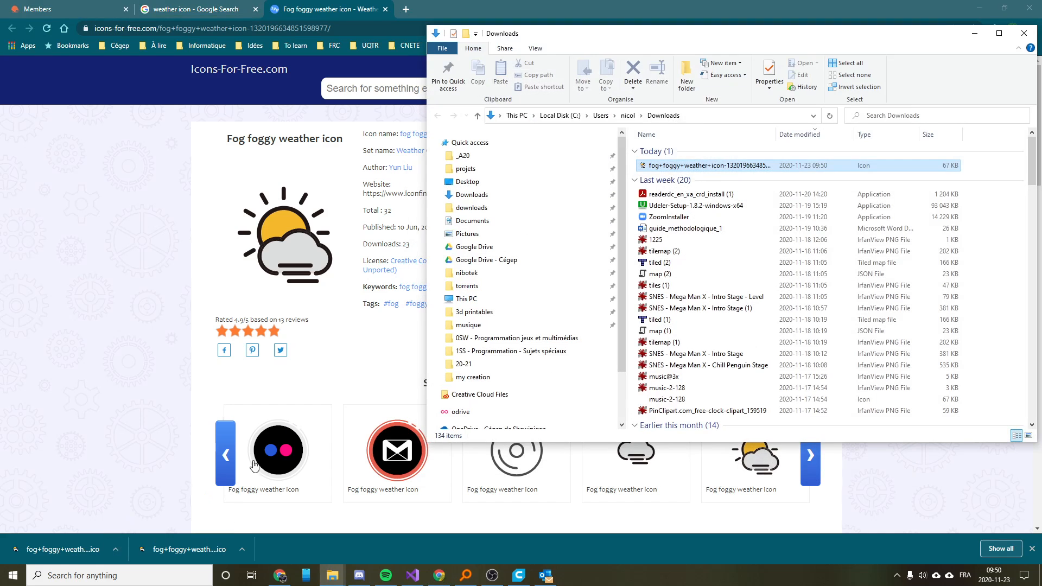
{"action": "right_click", "coordinate": [724, 171]}
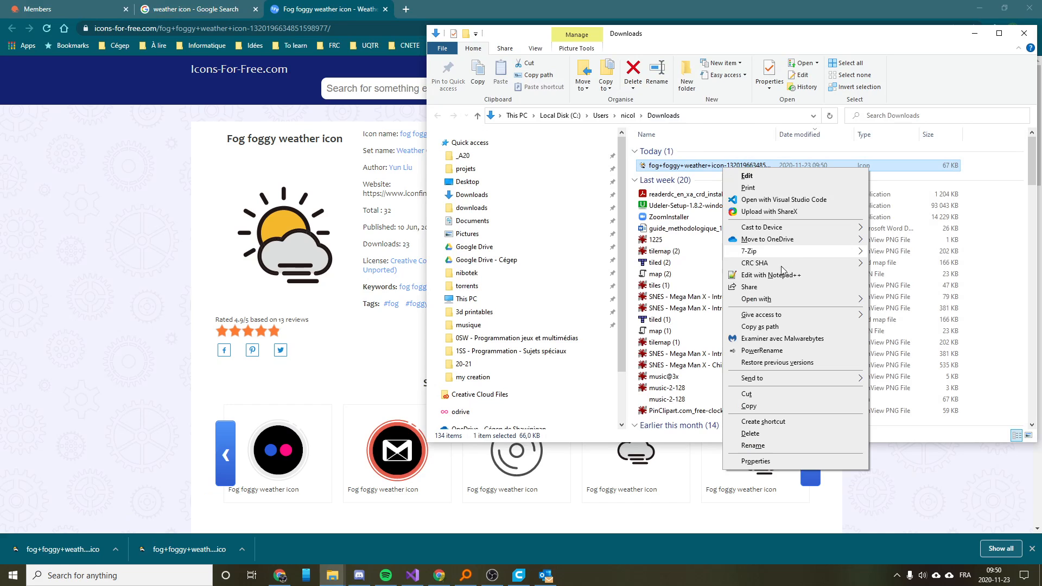
{"action": "left_click", "coordinate": [785, 329]}
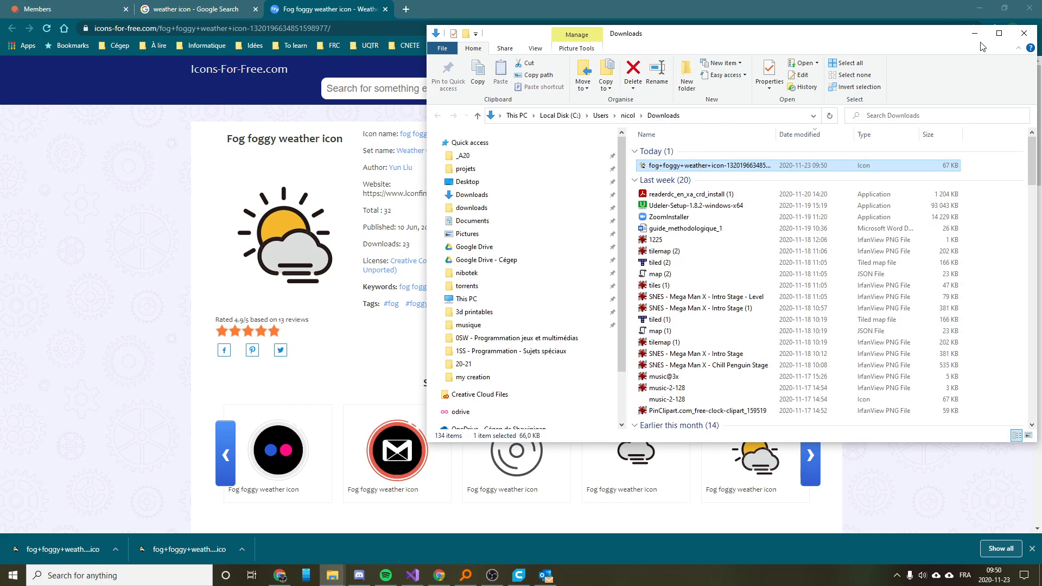
{"action": "left_click", "coordinate": [1025, 35]}
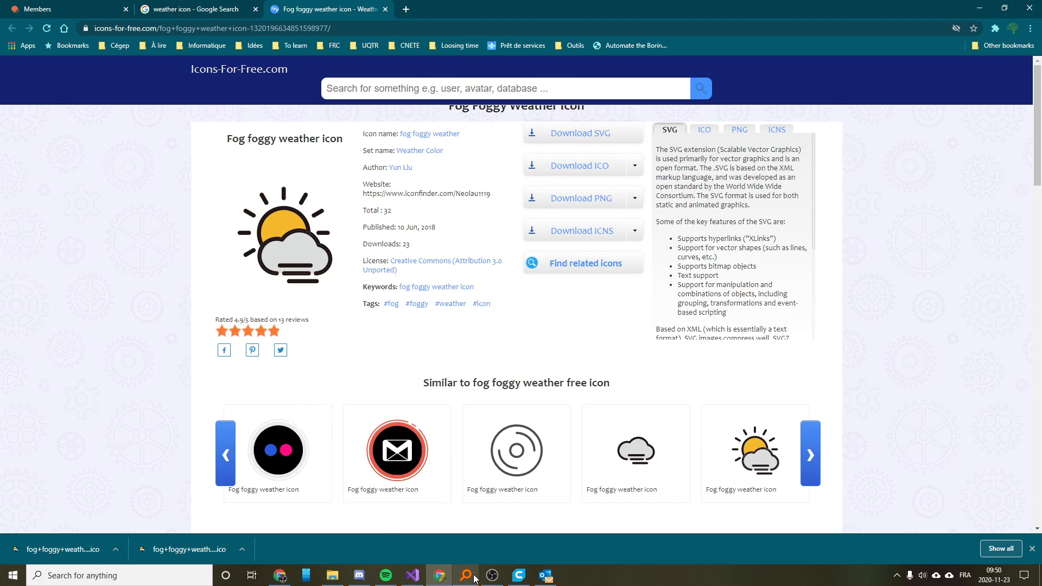
Switch to Visual Studio and open the WeatherApp project's properties at the Resources page
{"action": "left_click", "coordinate": [412, 575]}
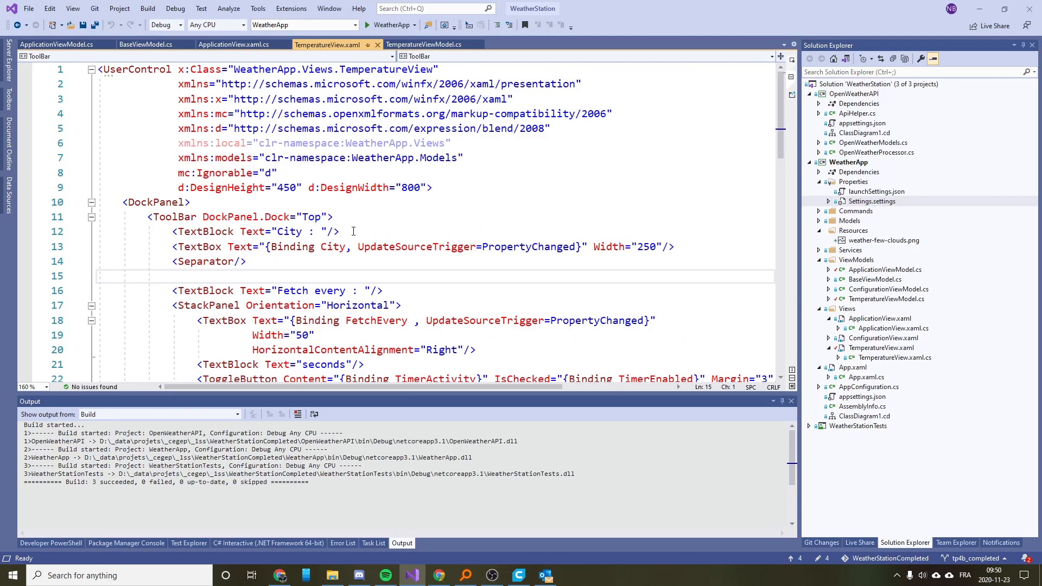
{"action": "left_click", "coordinate": [418, 230]}
{"action": "left_click", "coordinate": [392, 202]}
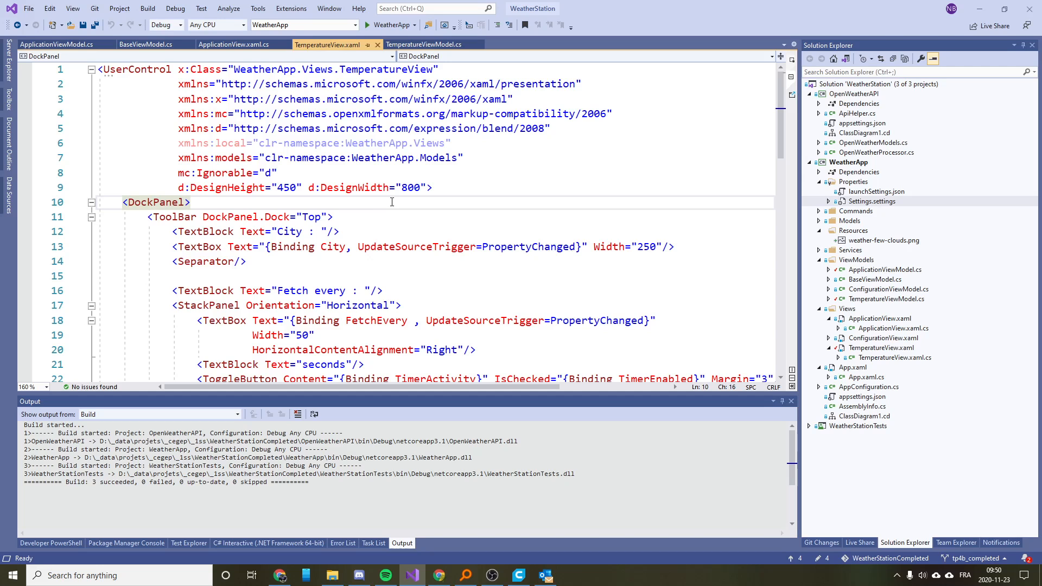
{"action": "left_click", "coordinate": [860, 165]}
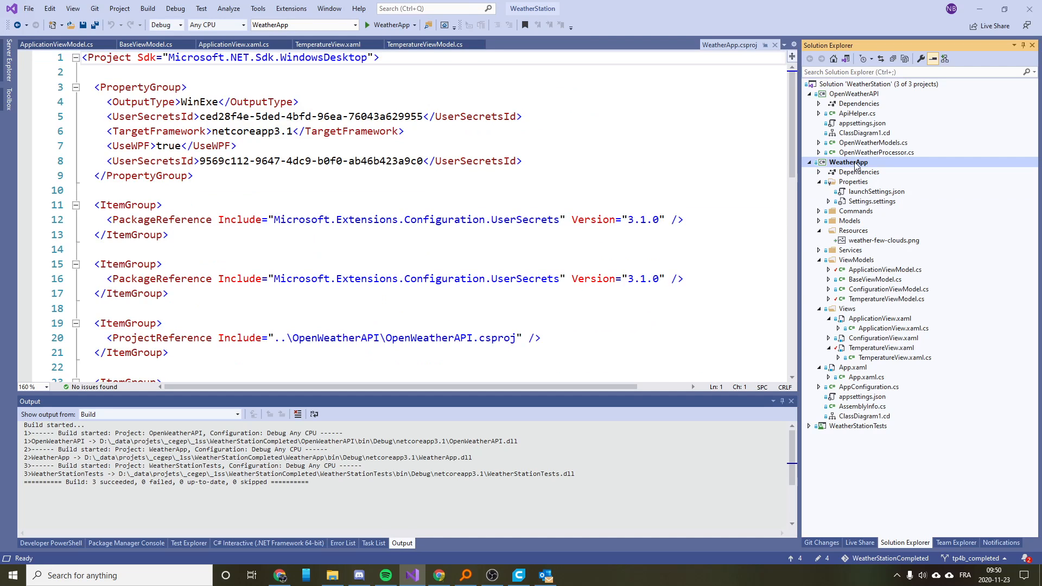
{"action": "right_click", "coordinate": [856, 165]}
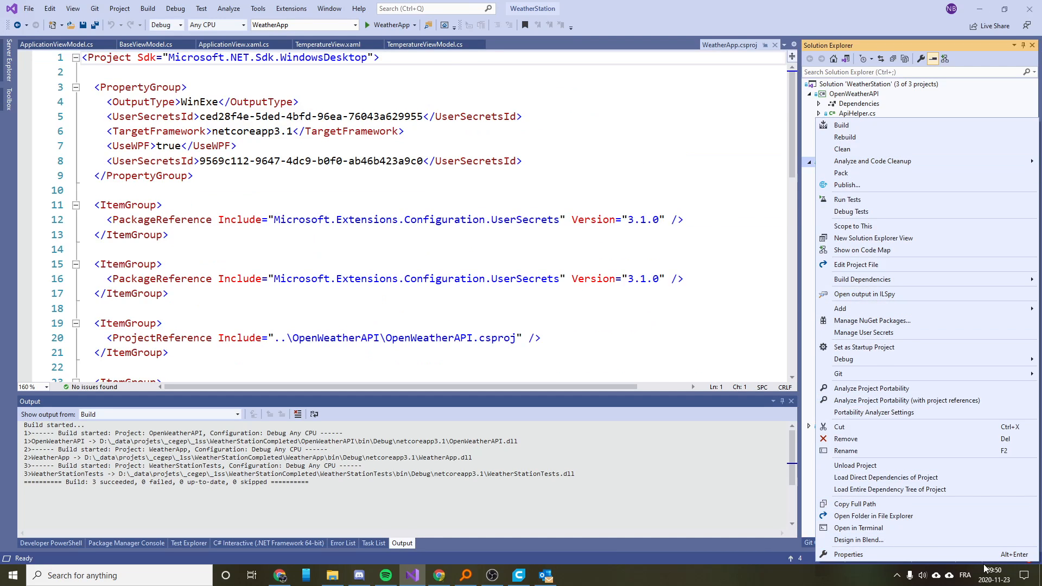
{"action": "left_click", "coordinate": [997, 555]}
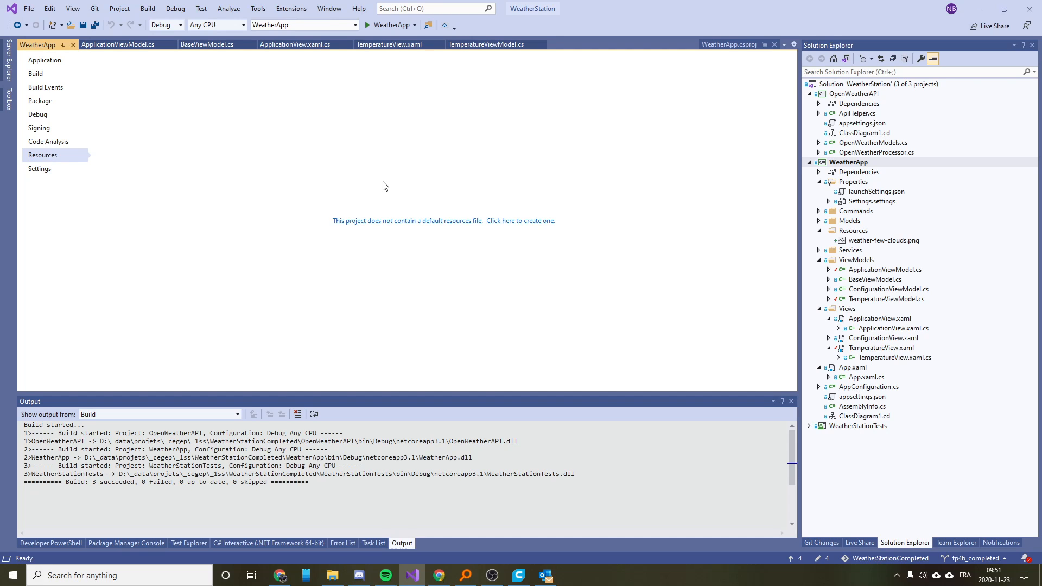
Create the default resources file for the WeatherApp project and switch its resource category to Icons
{"action": "left_click", "coordinate": [374, 221]}
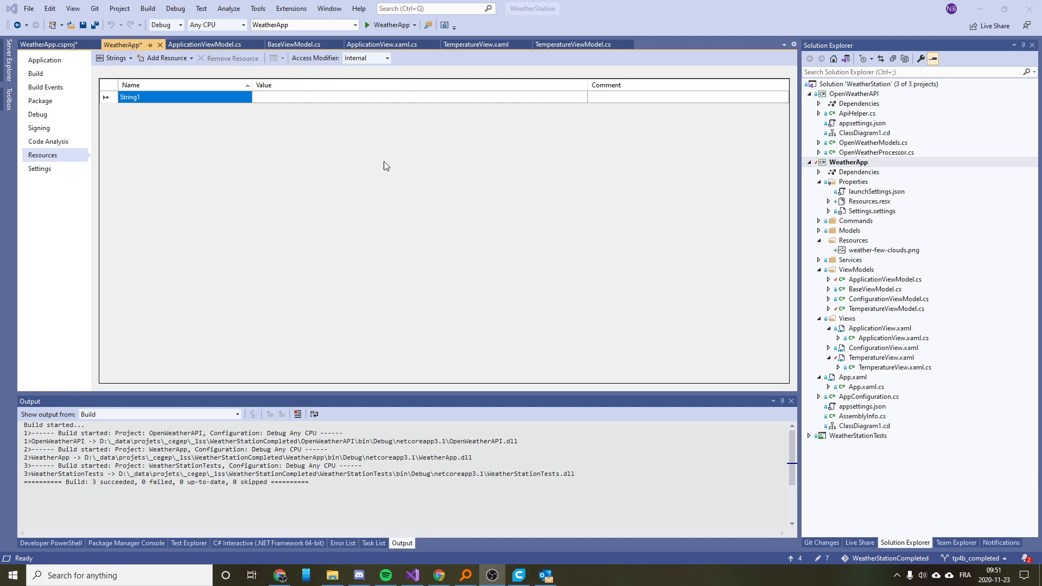
{"action": "left_click", "coordinate": [130, 59]}
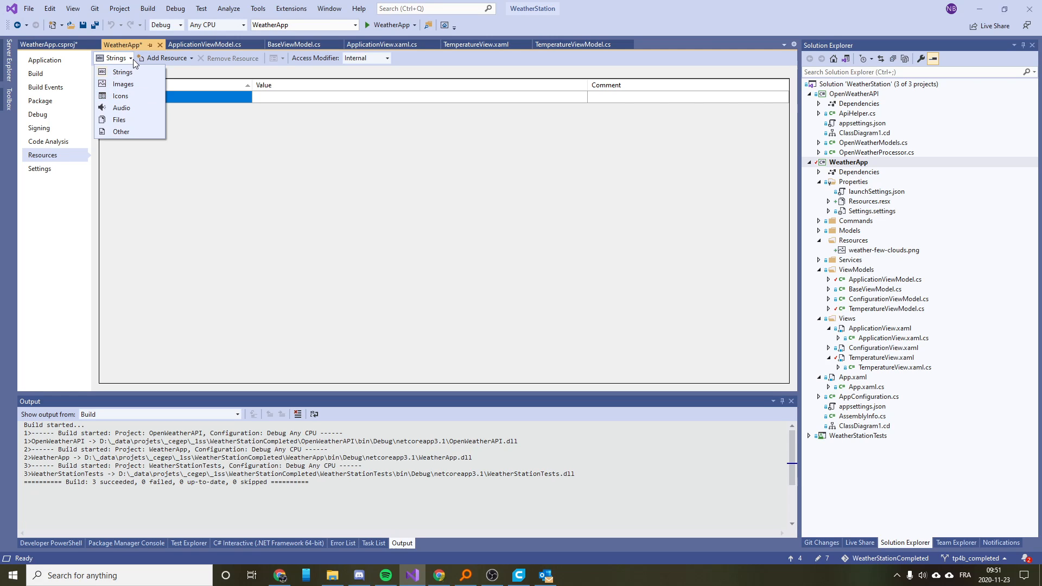
{"action": "left_click", "coordinate": [137, 96]}
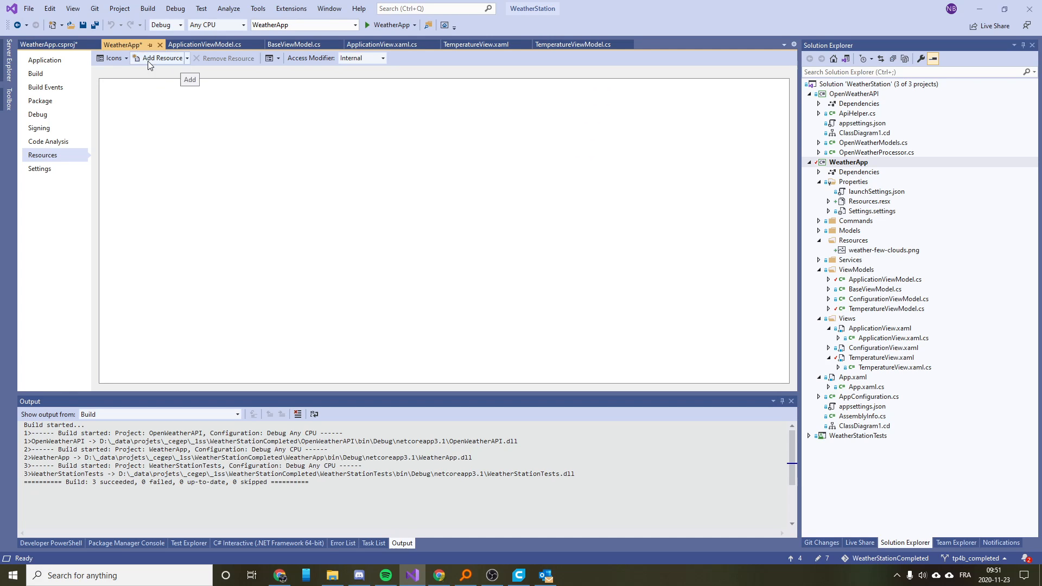
Add the downloaded 128-pixel fog foggy weather .ico as an existing file resource, using its copied path
{"action": "left_click", "coordinate": [187, 58]}
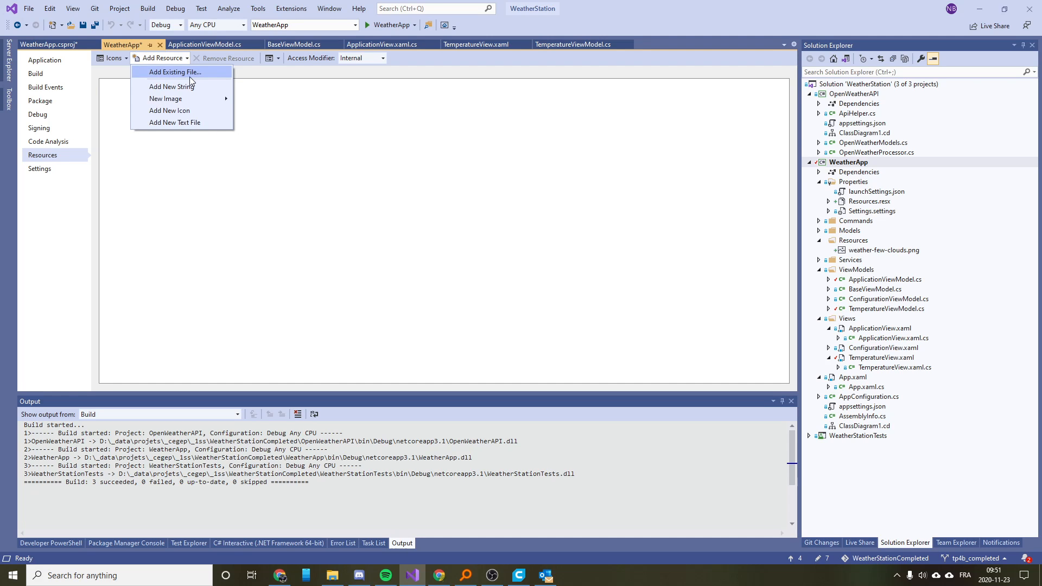
{"action": "left_click", "coordinate": [197, 74]}
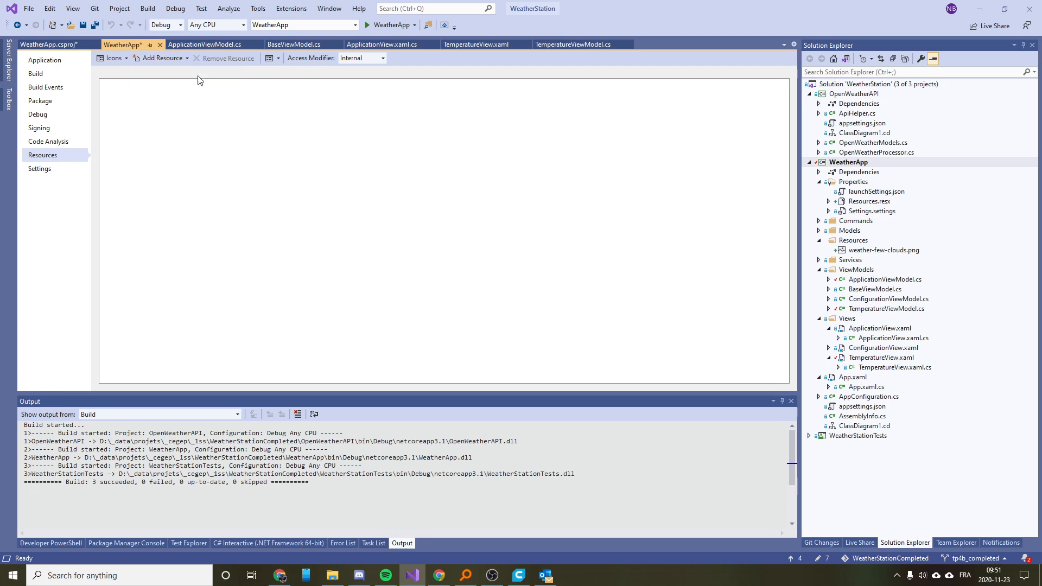
{"action": "key", "text": "ctrl+v"}
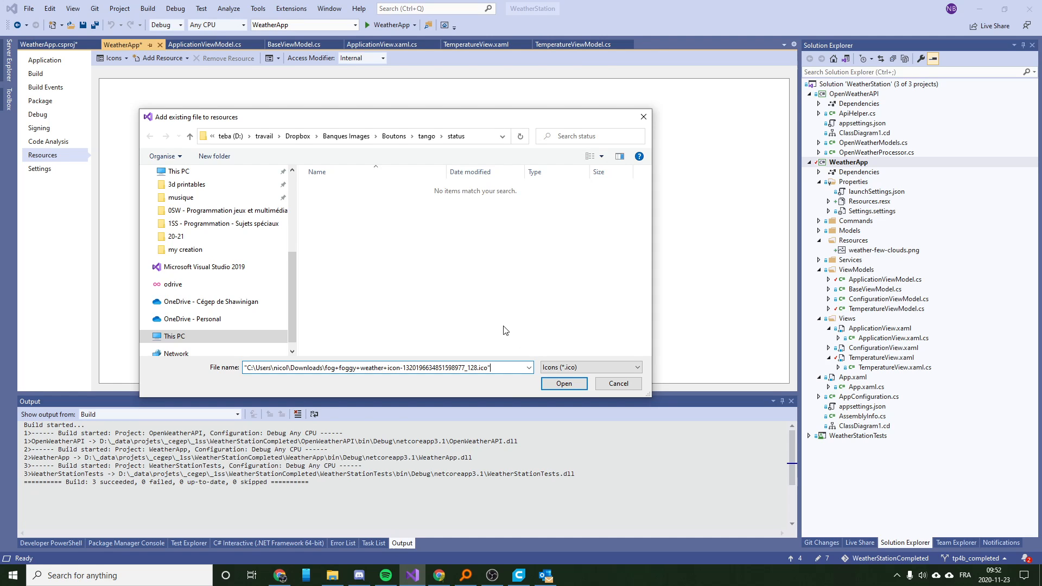
{"action": "left_click", "coordinate": [564, 384]}
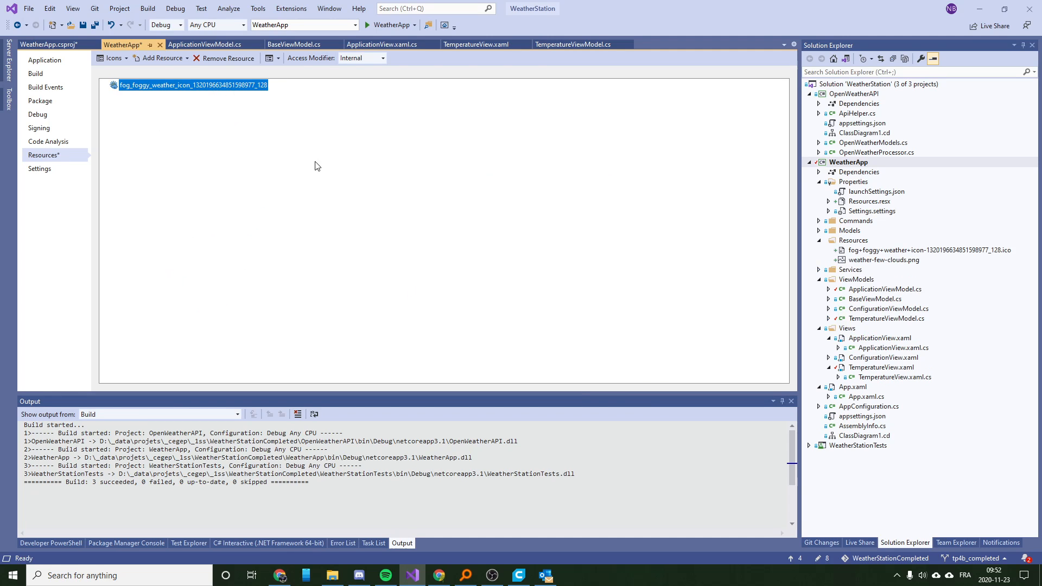
Rename the fog foggy weather icon resource to weather_icon
{"action": "key", "text": "F2"}
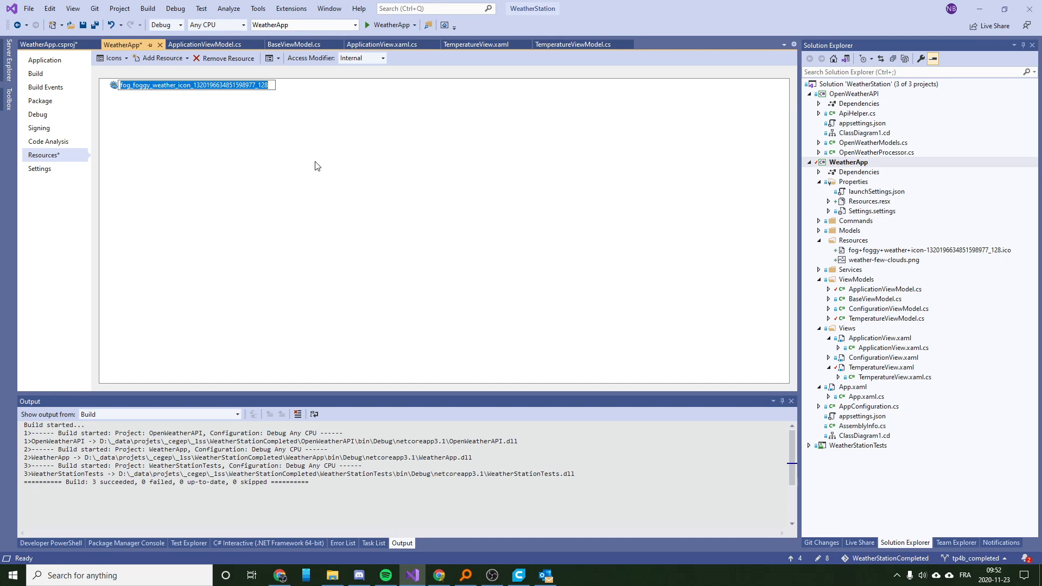
{"action": "type", "text": "wqwea"}
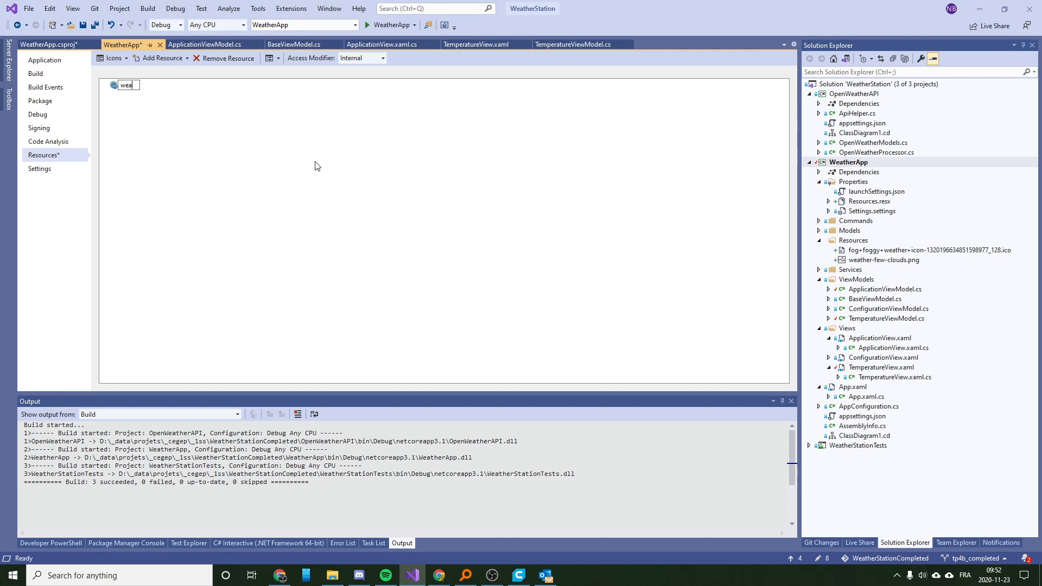
{"action": "type", "text": "ther_icon"}
{"action": "key", "text": "Return"}
{"action": "left_click", "coordinate": [316, 166]}
{"action": "left_click", "coordinate": [132, 89]}
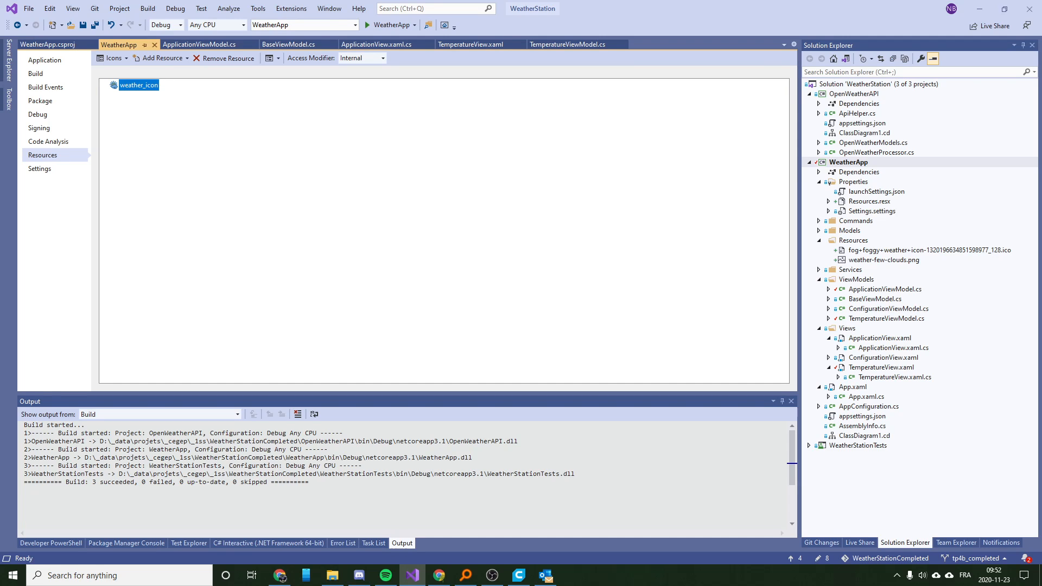
{"action": "key", "text": "alt+Tab"}
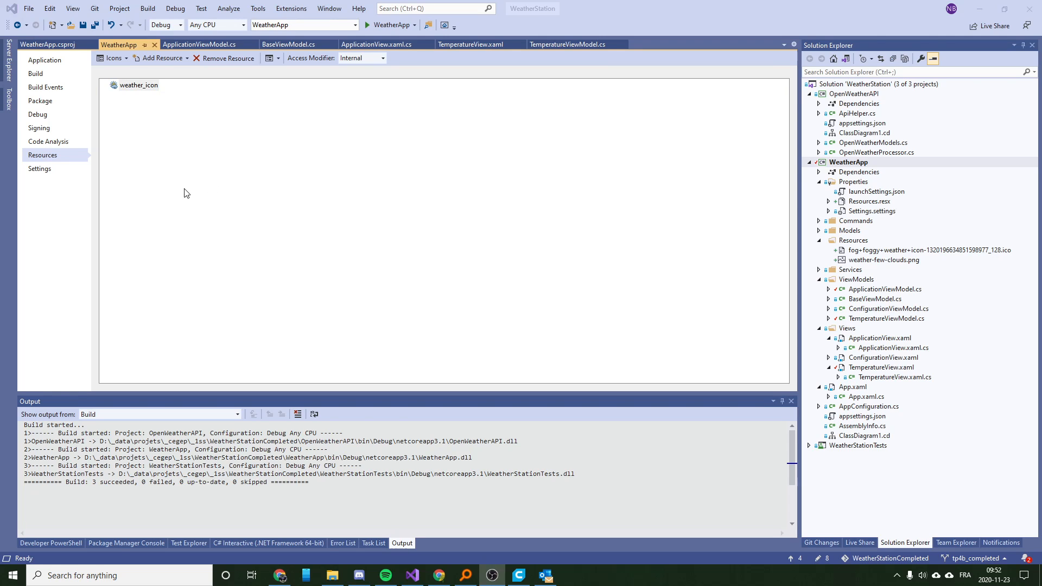
{"action": "left_click", "coordinate": [66, 64]}
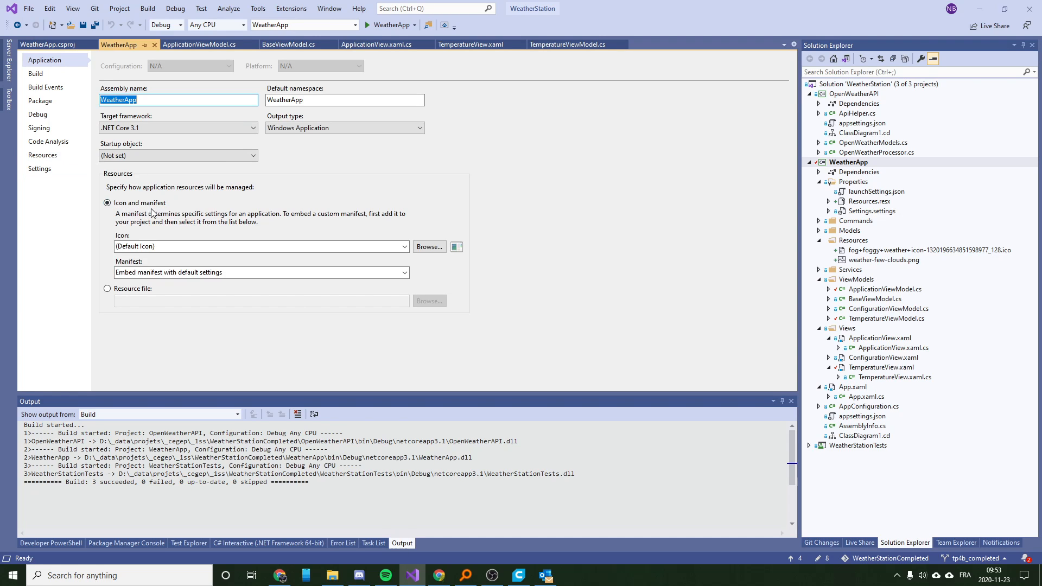
{"action": "left_click", "coordinate": [404, 248]}
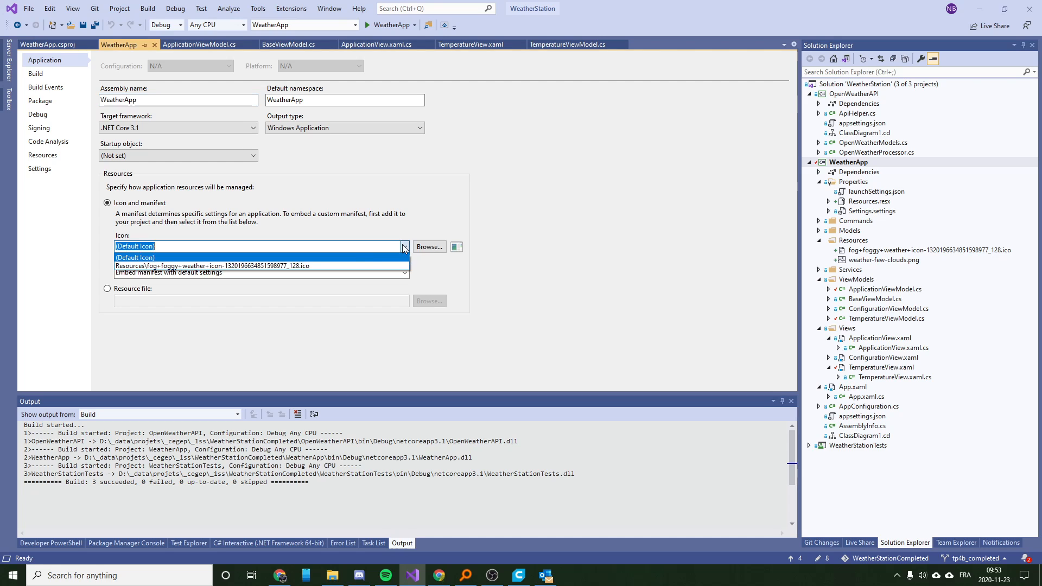
{"action": "left_click", "coordinate": [362, 266]}
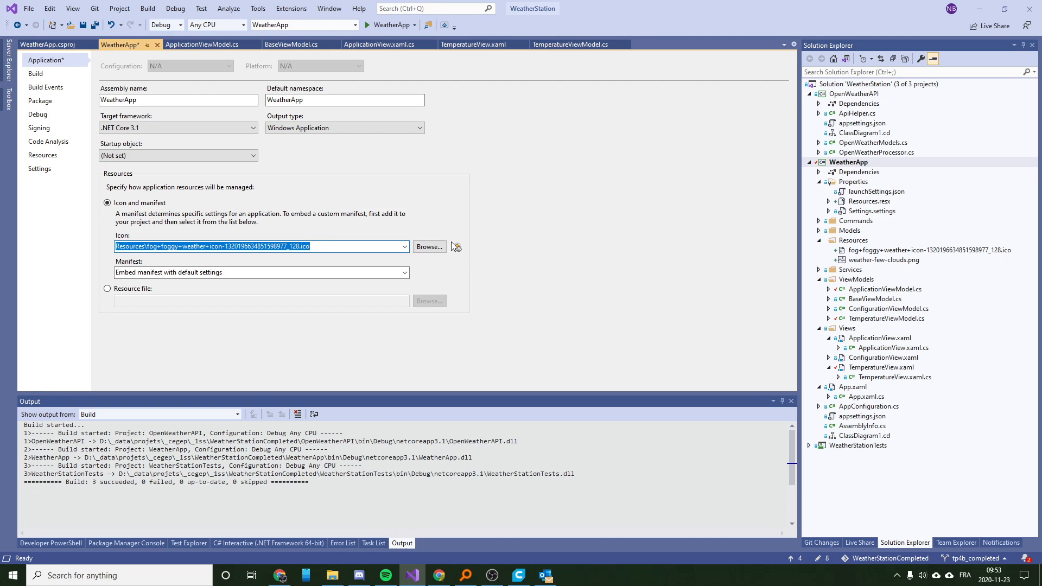
{"action": "key", "text": "ctrl+s"}
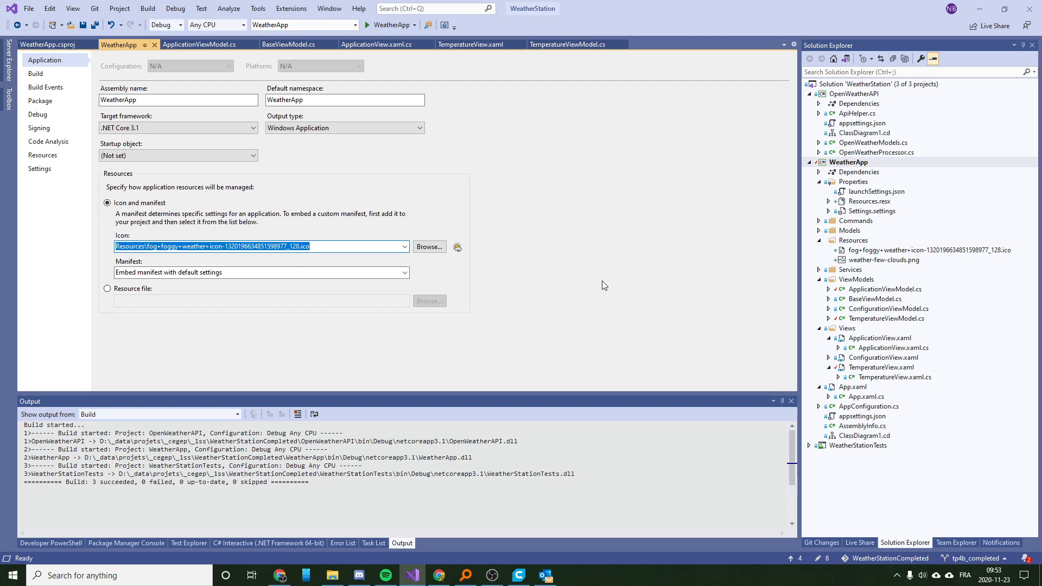
Build the solution and check the WeatherApp executable's icon in the netcoreapp3.1 output folder in File Explorer
{"action": "key", "text": "ctrl+shift+b"}
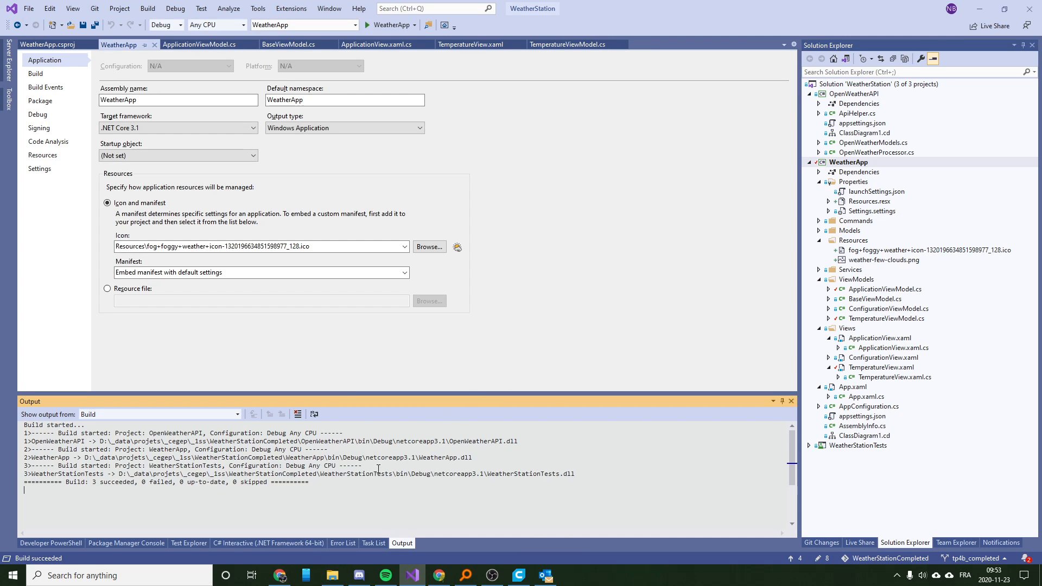
{"action": "left_click", "coordinate": [331, 576]}
{"action": "left_click", "coordinate": [436, 182]}
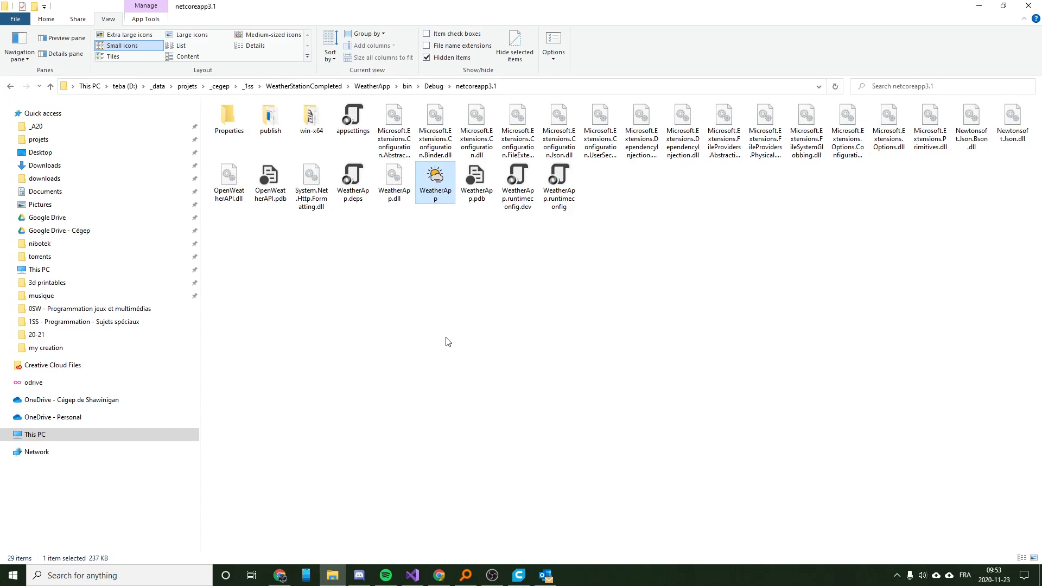
{"action": "left_click", "coordinate": [447, 233]}
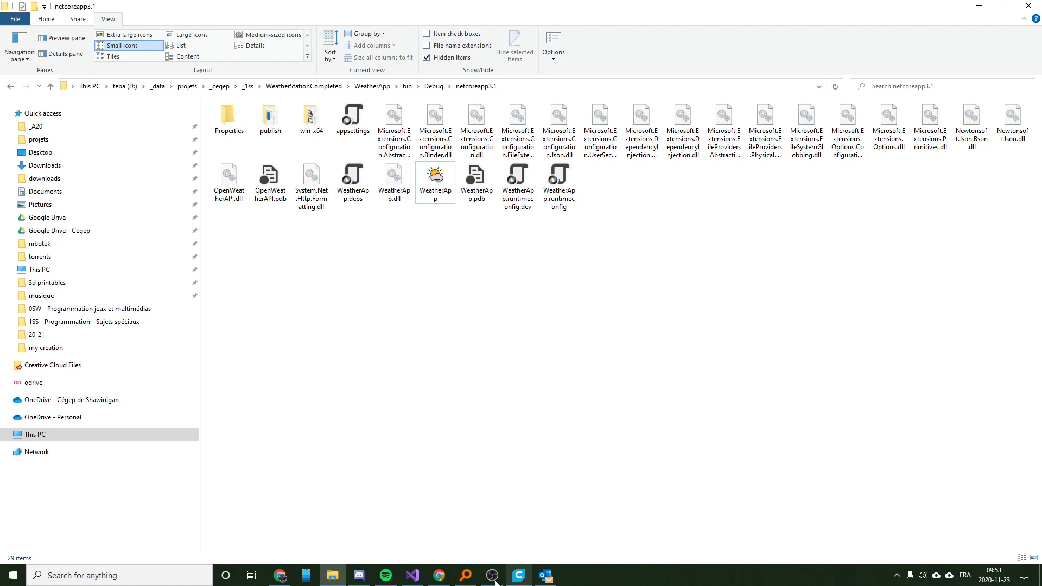
Switch back to Visual Studio and review the WeatherApp project's Resources and Application property pages
{"action": "left_click", "coordinate": [412, 575]}
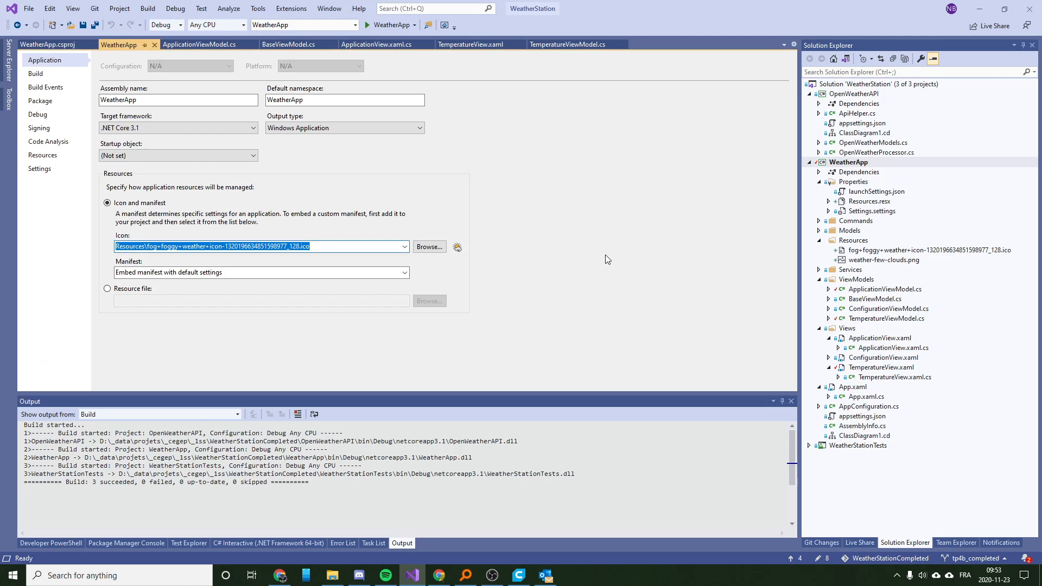
{"action": "left_click", "coordinate": [859, 163]}
{"action": "left_click", "coordinate": [54, 159]}
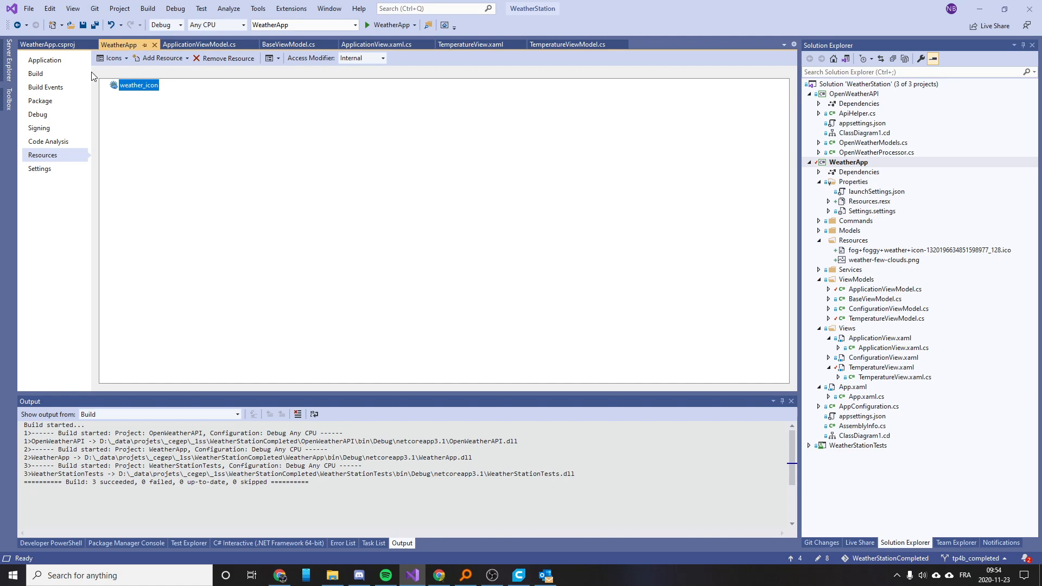
{"action": "left_click", "coordinate": [64, 64]}
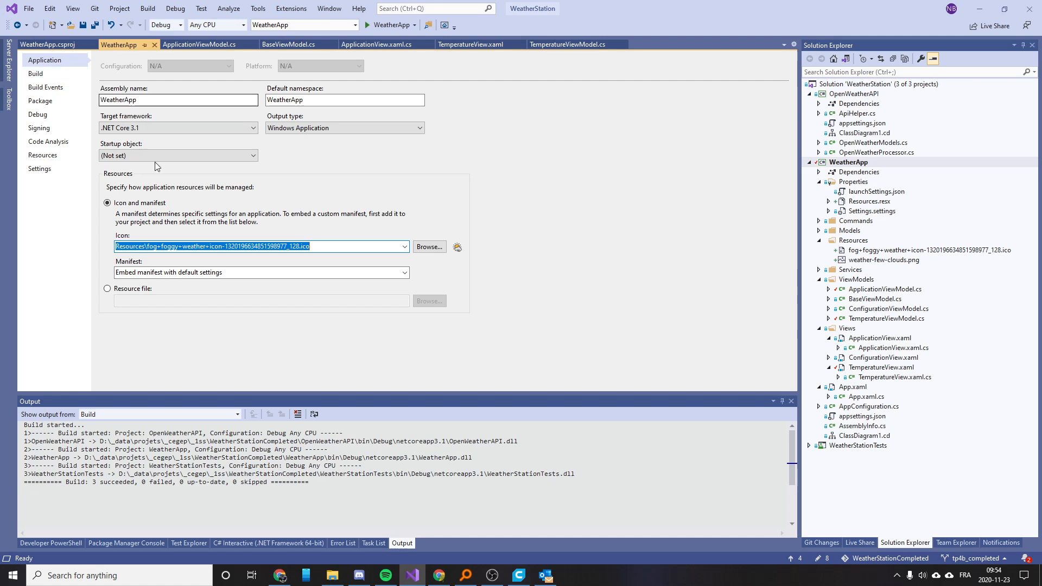